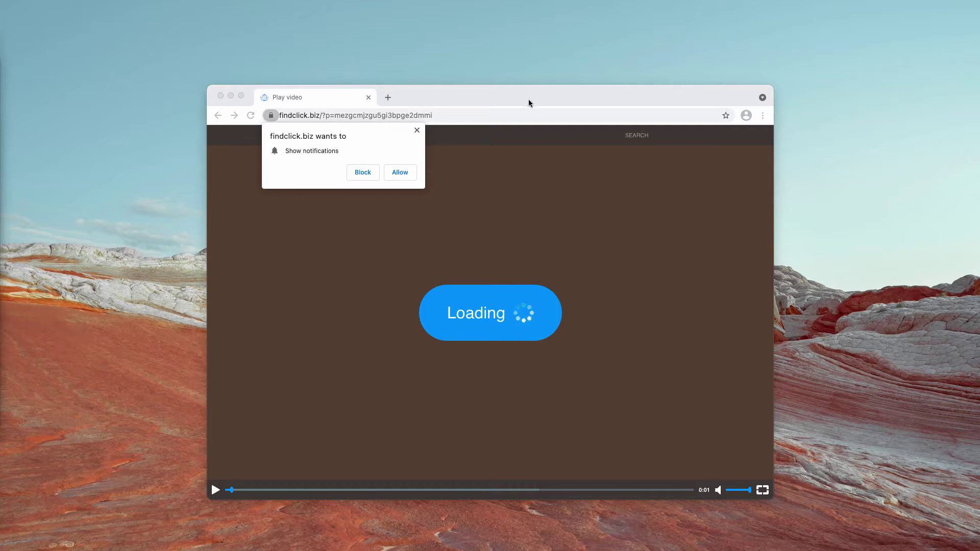
Adjust the browser window and allow findclick.biz to show notifications
{"action": "left_click_drag", "start_coordinate": [528, 102], "coordinate": [525, 99]}
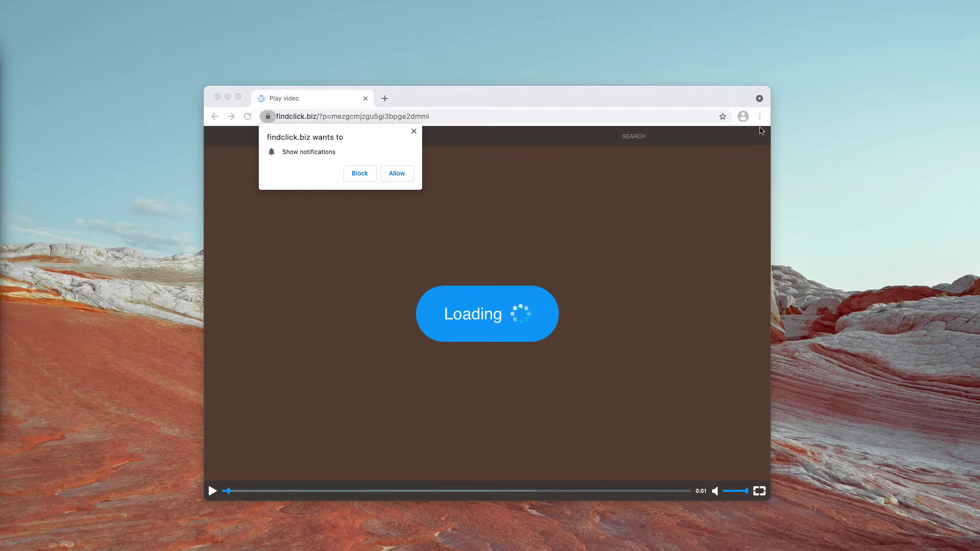
{"action": "left_click", "coordinate": [647, 103]}
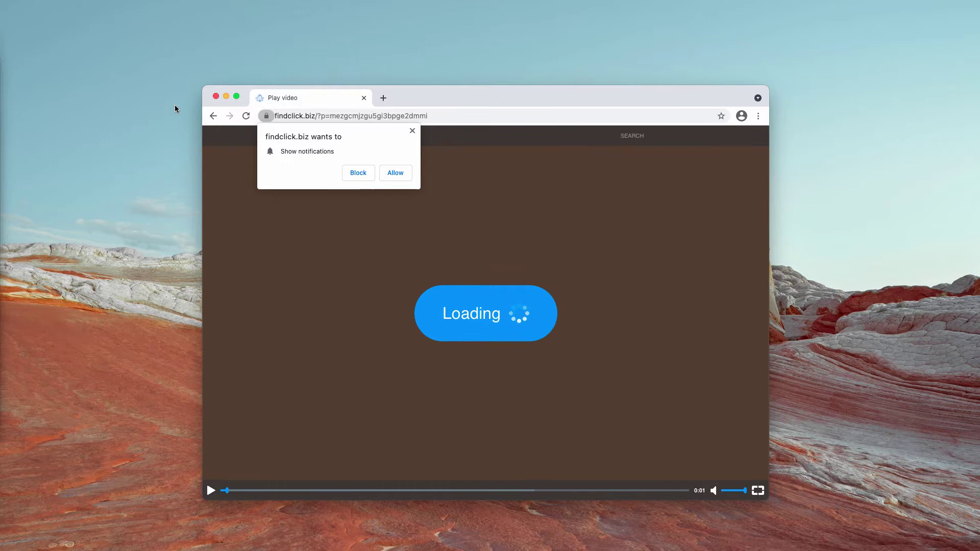
{"action": "left_click_drag", "start_coordinate": [438, 102], "coordinate": [438, 107]}
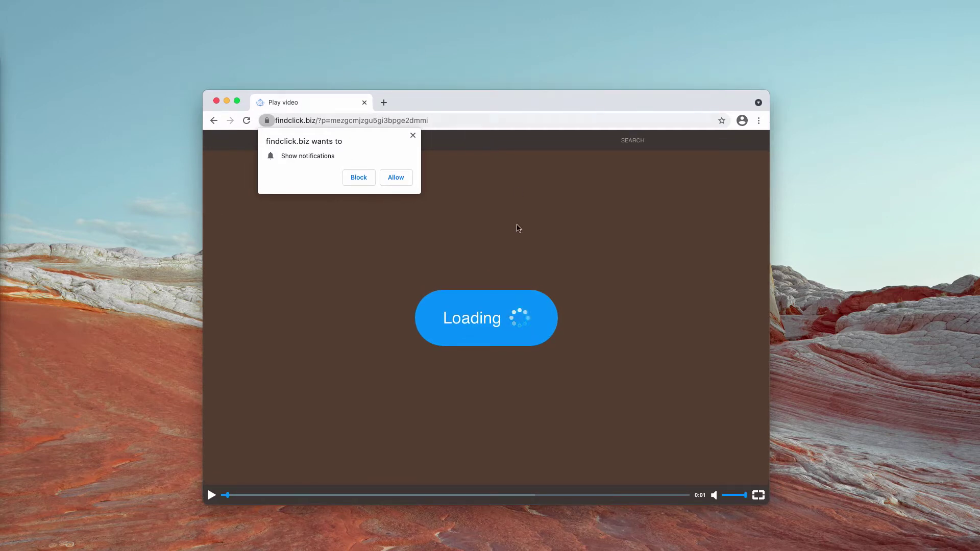
{"action": "left_click", "coordinate": [395, 177]}
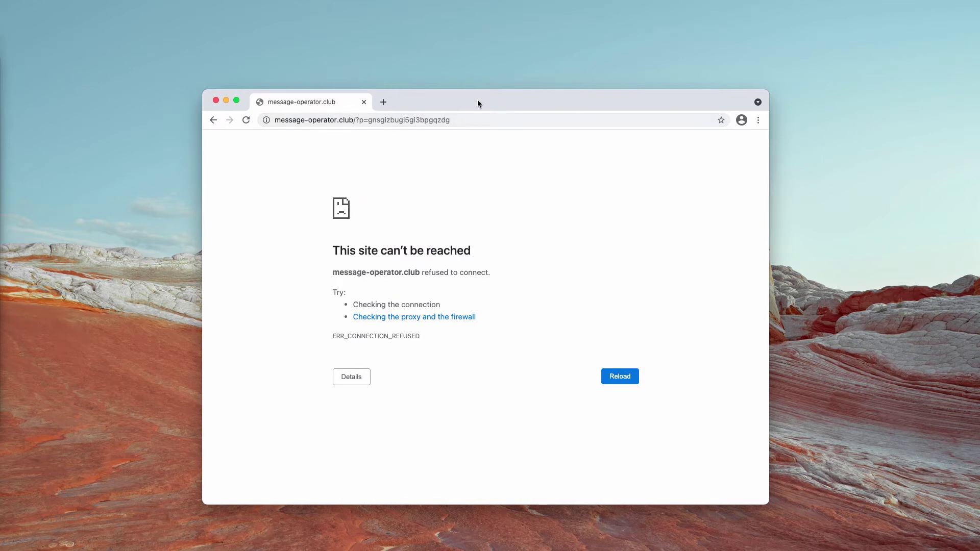
Go to Chrome's Settings > Site Settings > Notifications page
{"action": "left_click", "coordinate": [758, 120]}
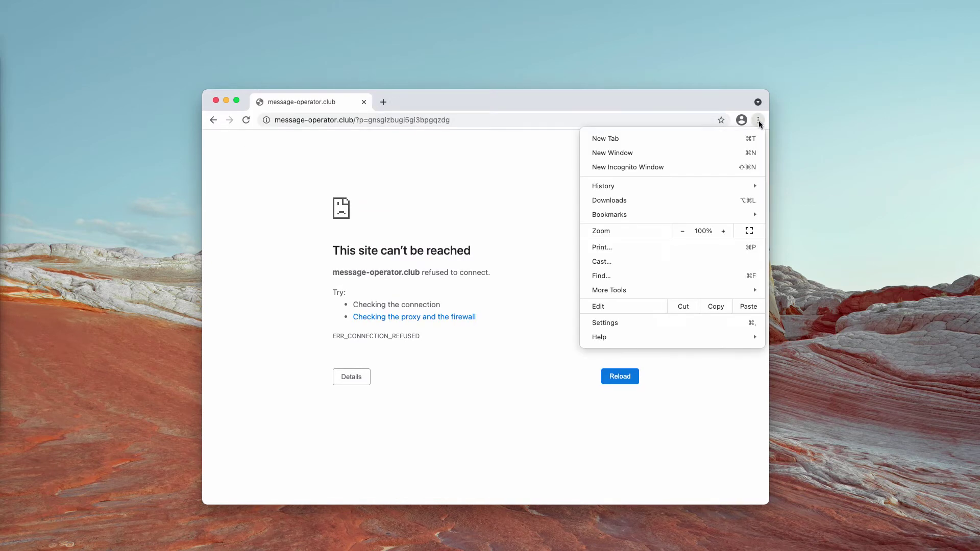
{"action": "left_click", "coordinate": [623, 320]}
{"action": "scroll", "coordinate": [423, 292], "scroll_direction": "down", "scroll_amount": 3}
{"action": "scroll", "coordinate": [423, 292], "scroll_direction": "down", "scroll_amount": 1}
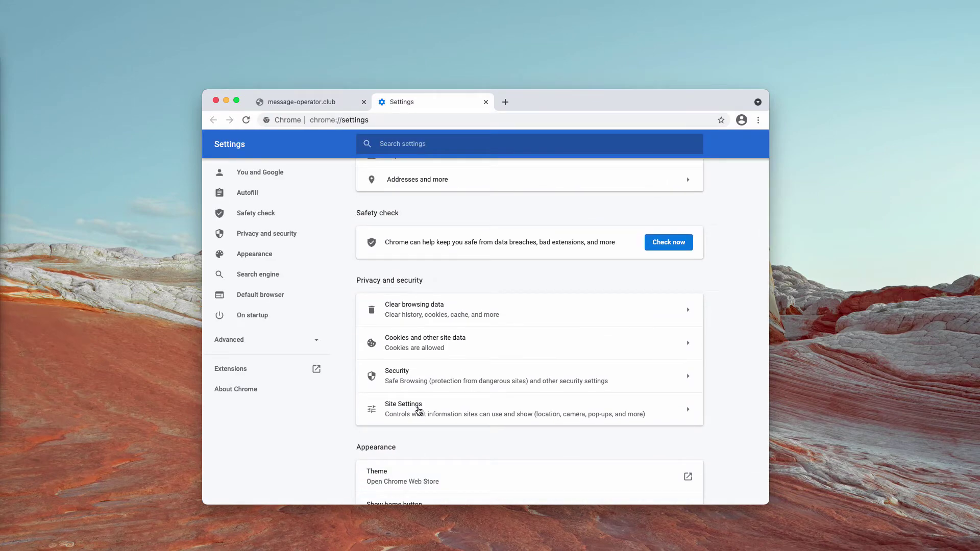
{"action": "left_click", "coordinate": [418, 411]}
{"action": "scroll", "coordinate": [416, 407], "scroll_direction": "down", "scroll_amount": 2}
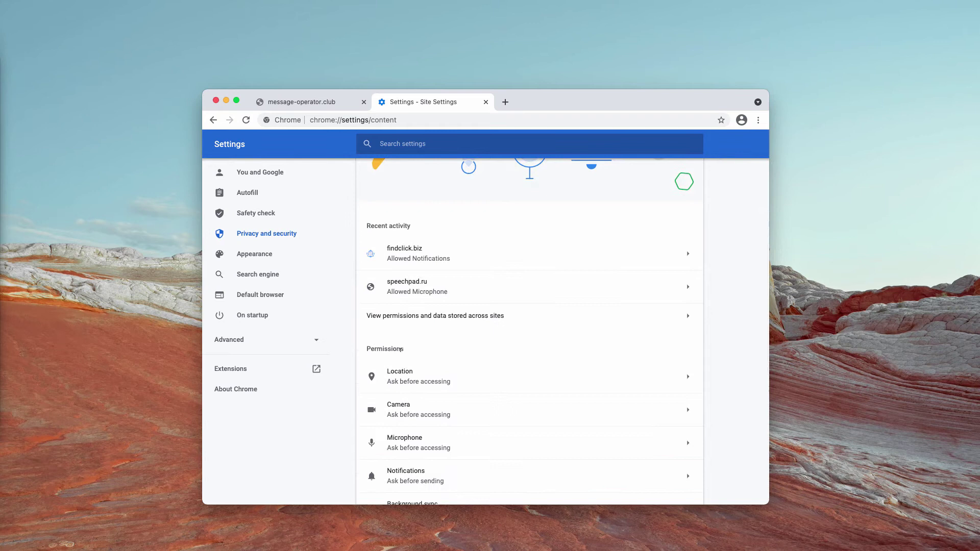
{"action": "scroll", "coordinate": [402, 358], "scroll_direction": "down", "scroll_amount": 2}
{"action": "scroll", "coordinate": [422, 342], "scroll_direction": "down", "scroll_amount": 1}
{"action": "left_click", "coordinate": [418, 327]}
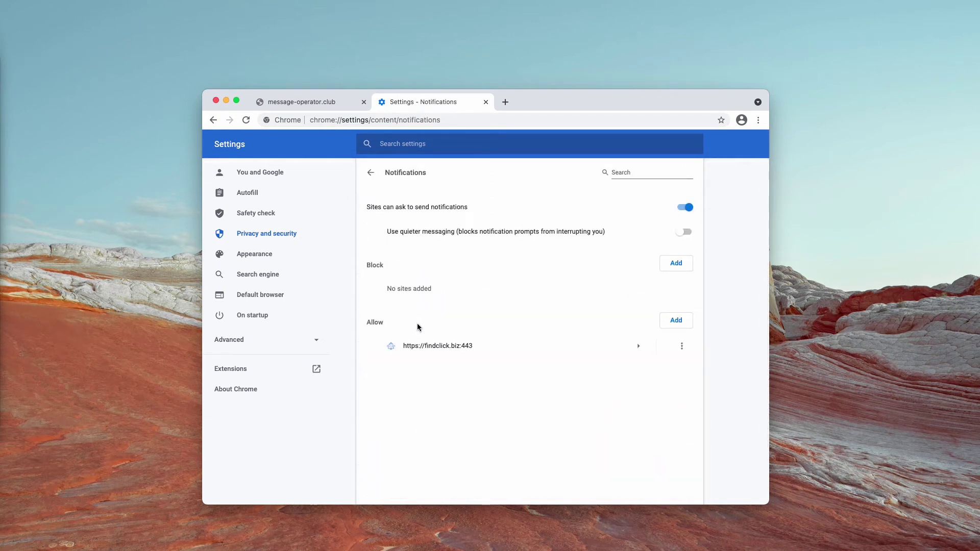
Remove the findclick.biz entry from the allowed notification sites
{"action": "left_click_drag", "start_coordinate": [368, 321], "coordinate": [383, 324]}
{"action": "left_click", "coordinate": [384, 324]}
{"action": "left_click", "coordinate": [682, 346]}
{"action": "left_click", "coordinate": [661, 383]}
Load combocleaner.com in the address bar and close the message-operator.club tab
{"action": "left_click", "coordinate": [503, 113]}
{"action": "type", "text": "combocleaner.com"}
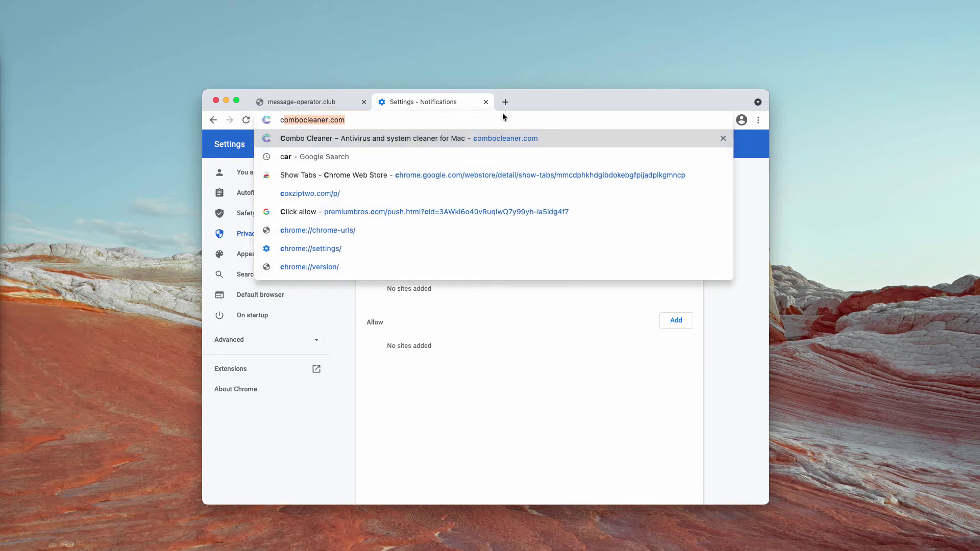
{"action": "key", "text": "Return"}
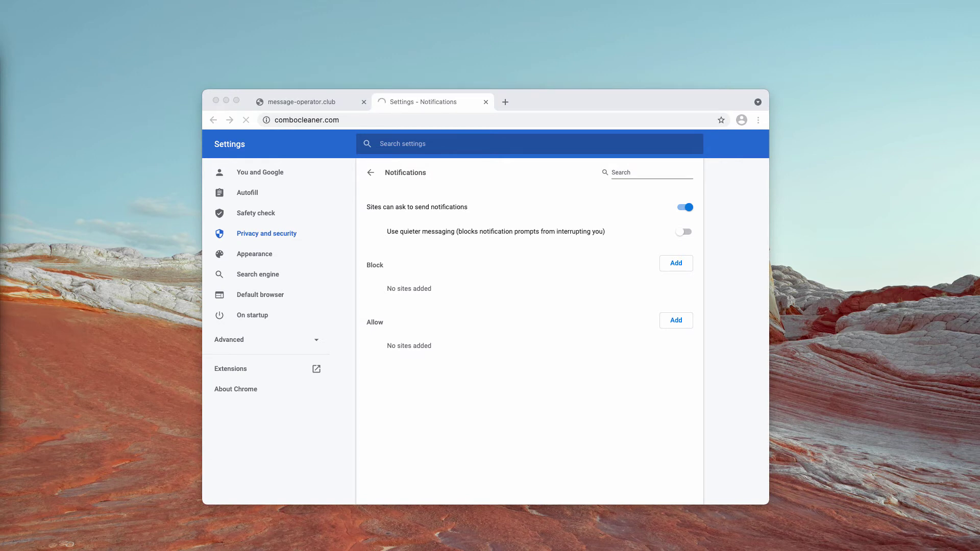
{"action": "left_click", "coordinate": [363, 101]}
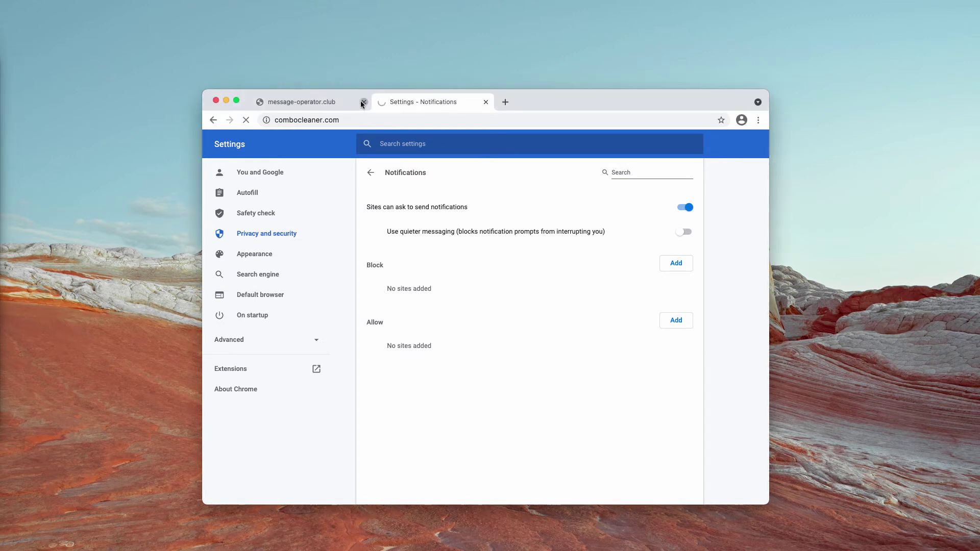
{"action": "left_click", "coordinate": [376, 122]}
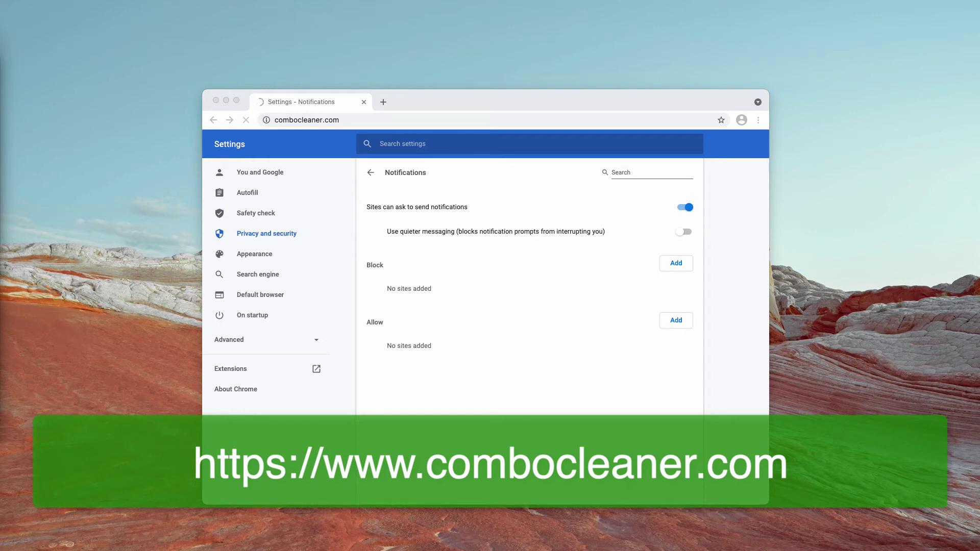
{"action": "left_click", "coordinate": [406, 119]}
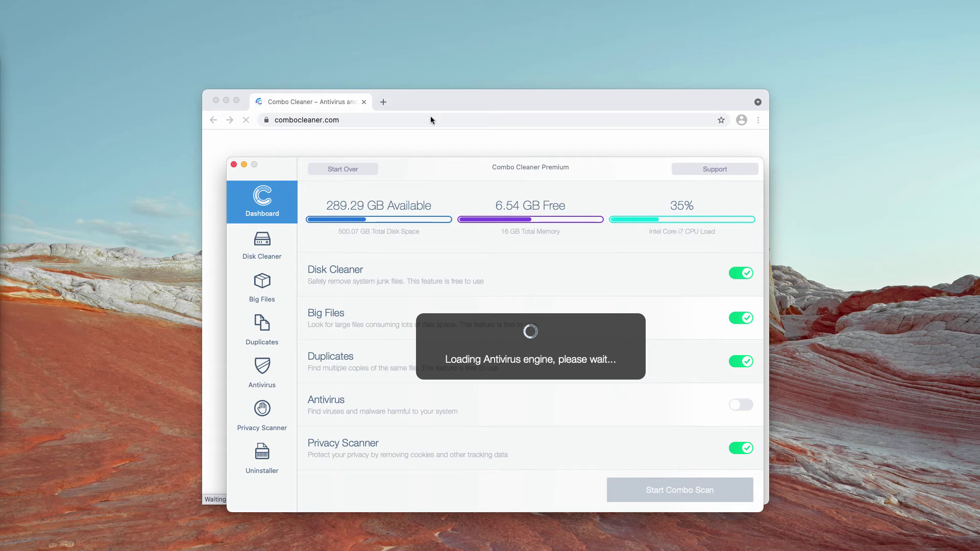
Reposition the Combo Cleaner window while the Combo Scan finishes with 7 threats
{"action": "left_click_drag", "start_coordinate": [415, 167], "coordinate": [395, 148]}
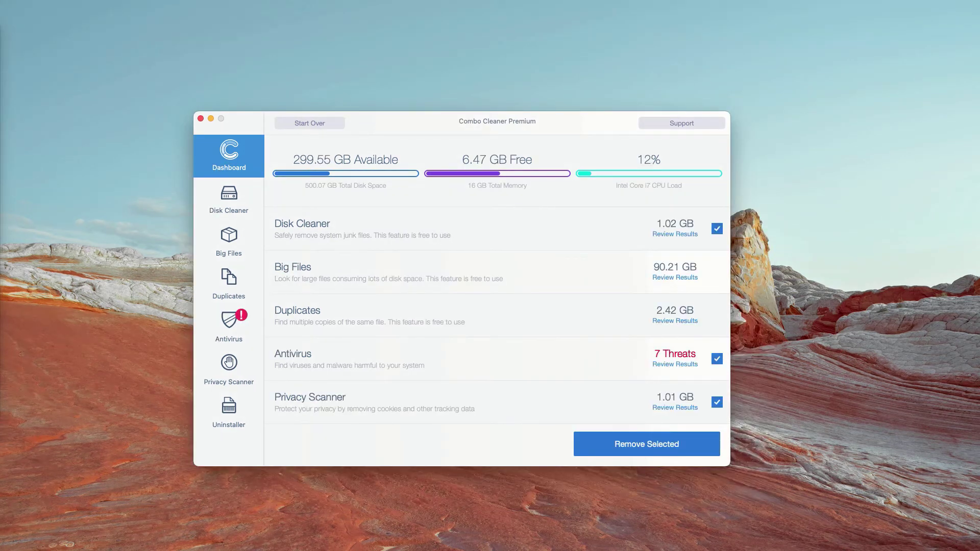
{"action": "left_click_drag", "start_coordinate": [480, 129], "coordinate": [479, 131]}
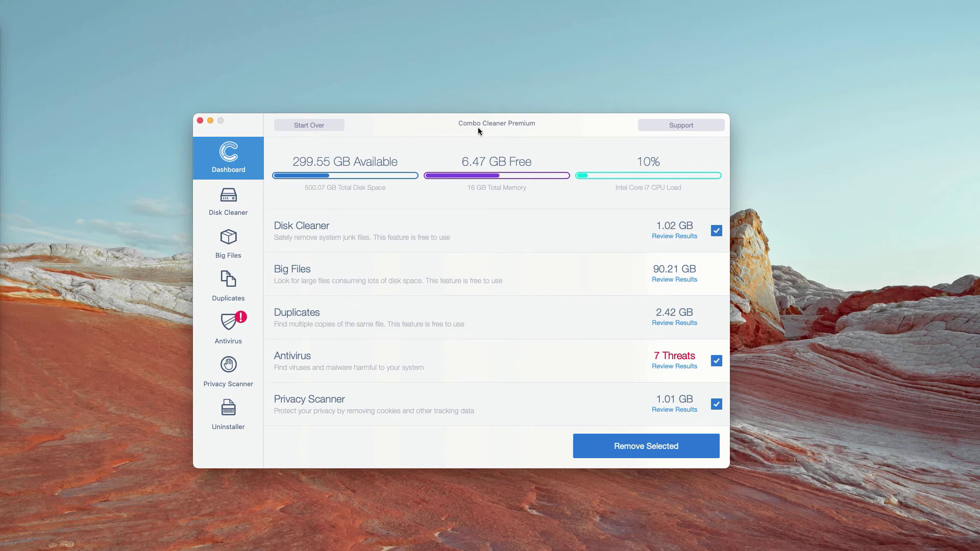
{"action": "left_click_drag", "start_coordinate": [465, 123], "coordinate": [465, 125]}
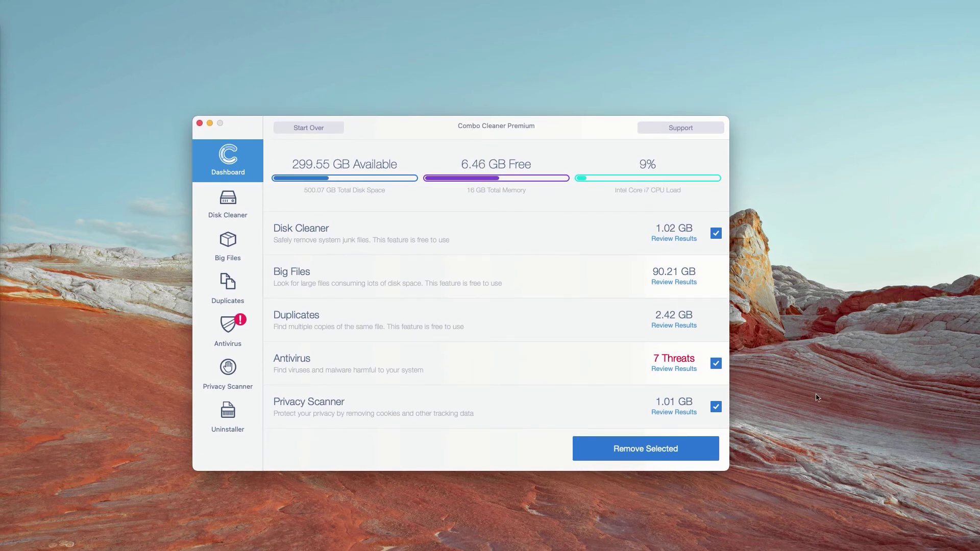
Open Antivirus Review Results from the Dashboard to list the seven infected Downloads files
{"action": "left_click", "coordinate": [234, 335]}
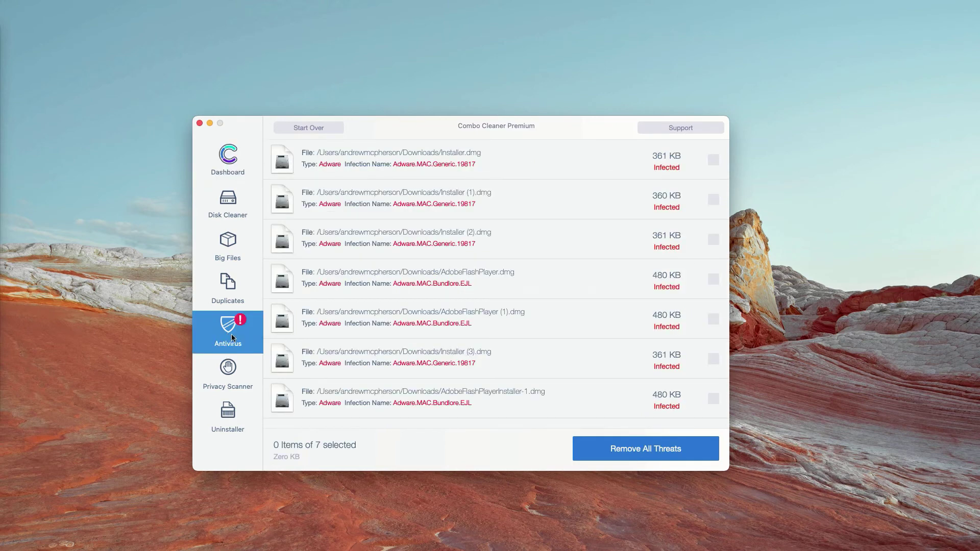
{"action": "left_click", "coordinate": [229, 174]}
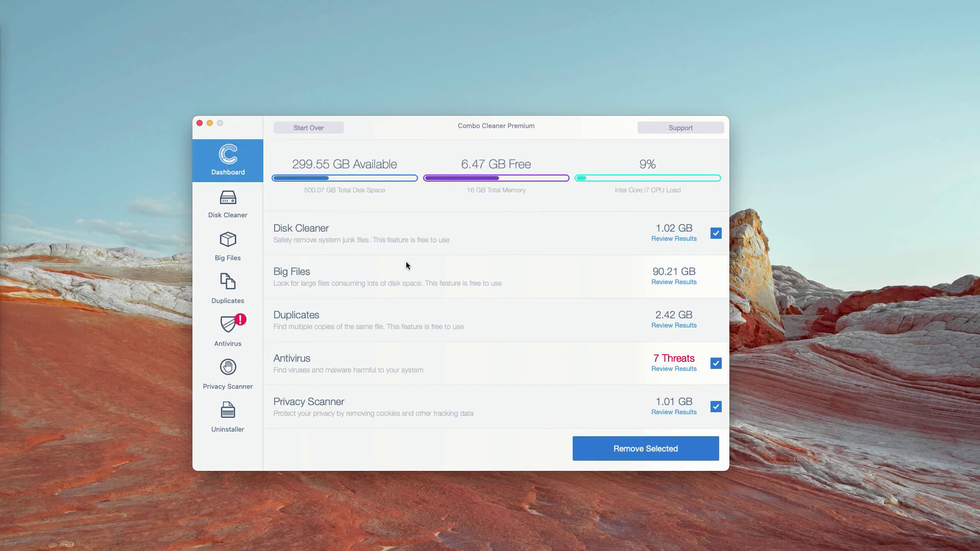
{"action": "left_click", "coordinate": [678, 370]}
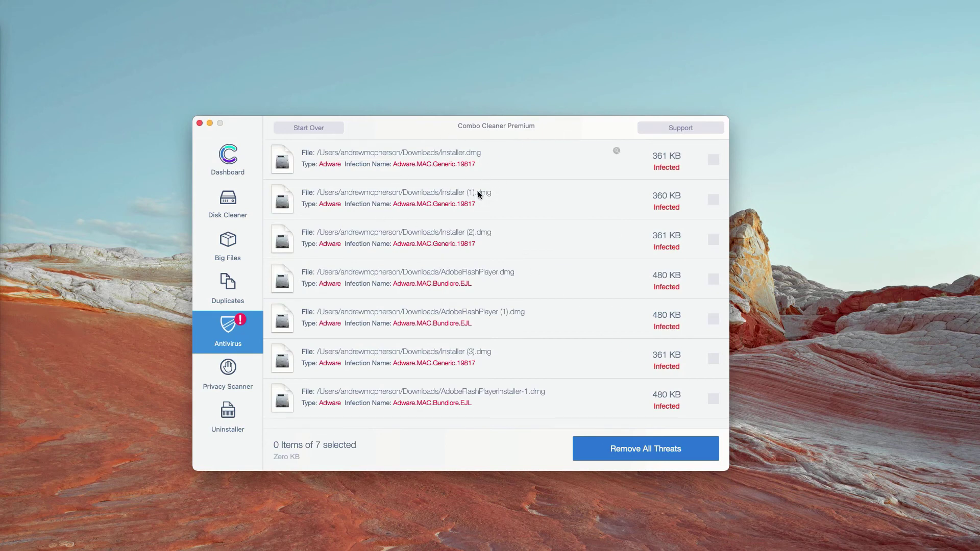
{"action": "mouse_move", "coordinate": [498, 164]}
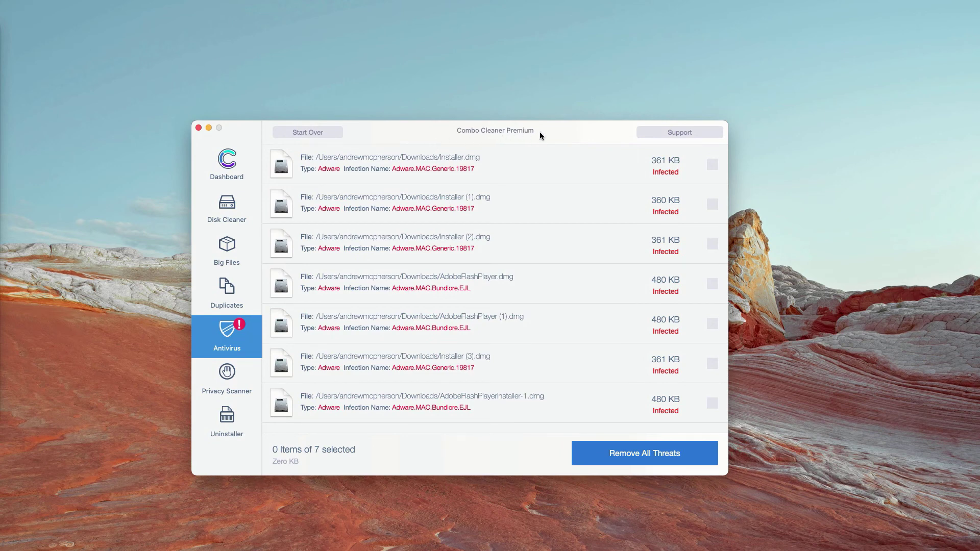
Reveal Installer.dmg in Downloads and move it to the Trash
{"action": "mouse_move", "coordinate": [602, 160]}
{"action": "left_click", "coordinate": [615, 156]}
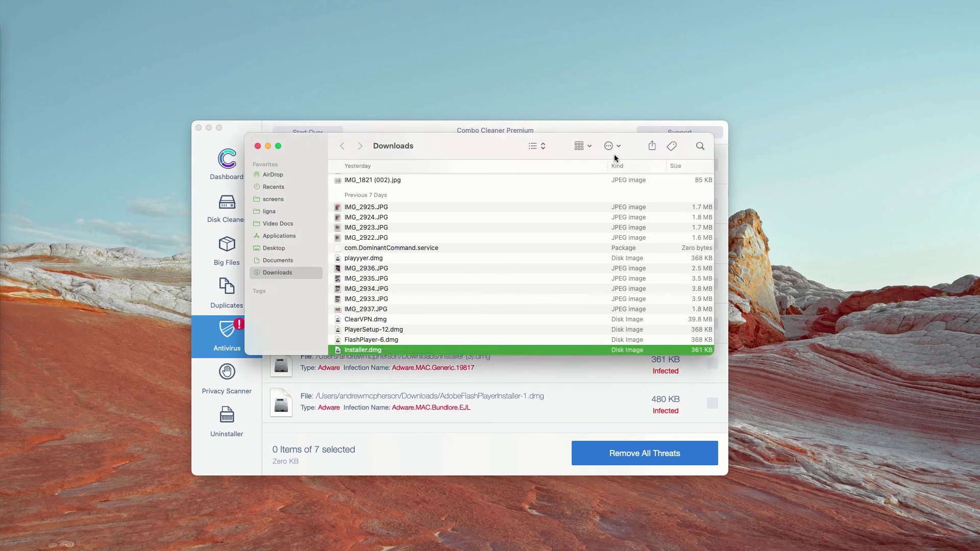
{"action": "scroll", "coordinate": [429, 334], "scroll_direction": "down", "scroll_amount": 3}
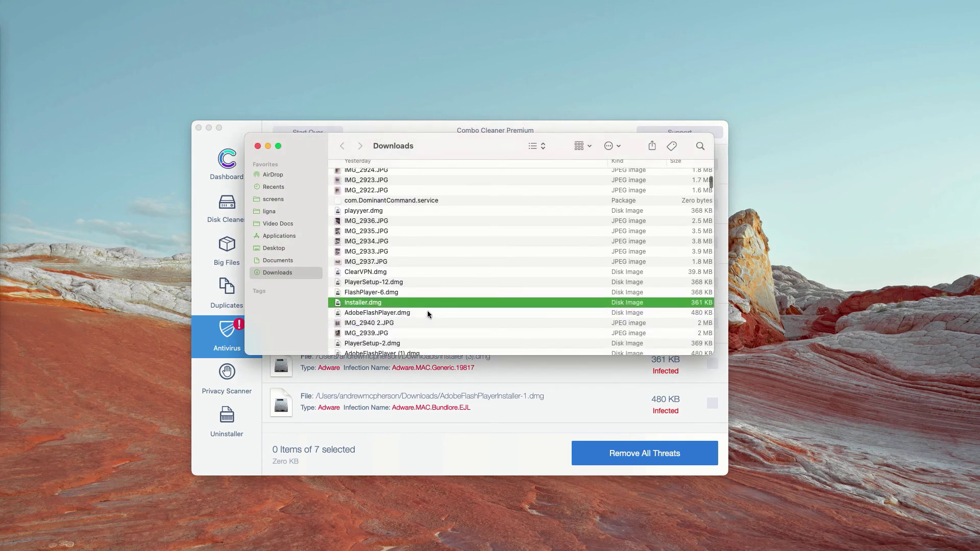
{"action": "right_click", "coordinate": [394, 305]}
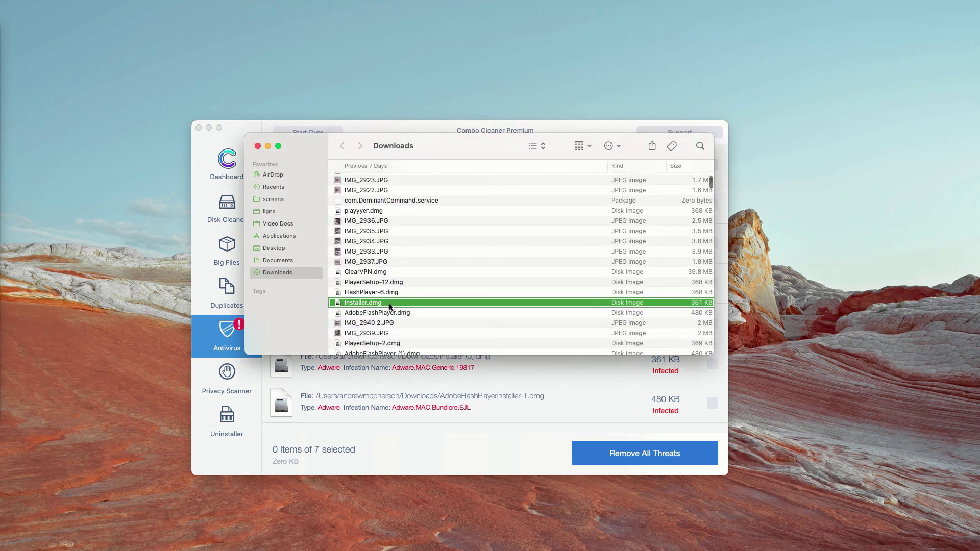
{"action": "left_click", "coordinate": [427, 338]}
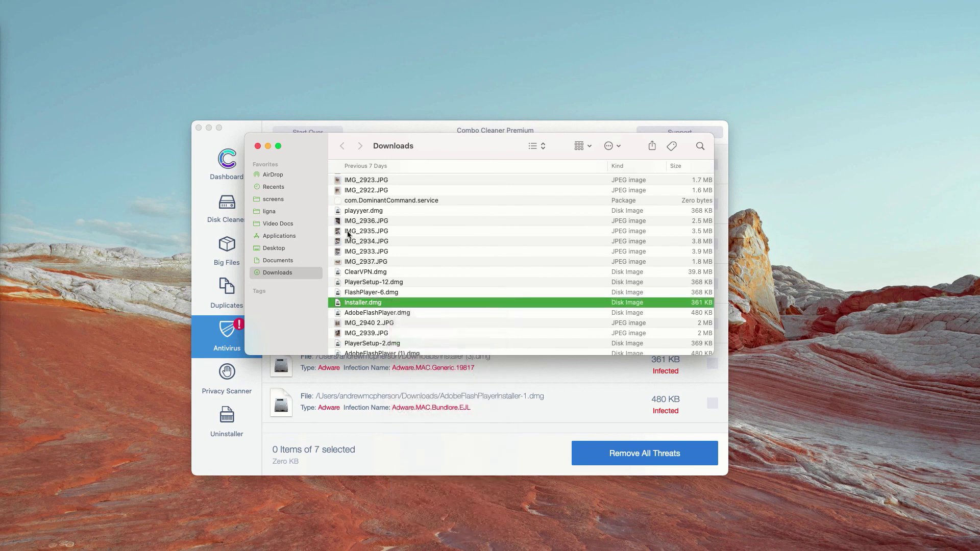
{"action": "left_click", "coordinate": [258, 146]}
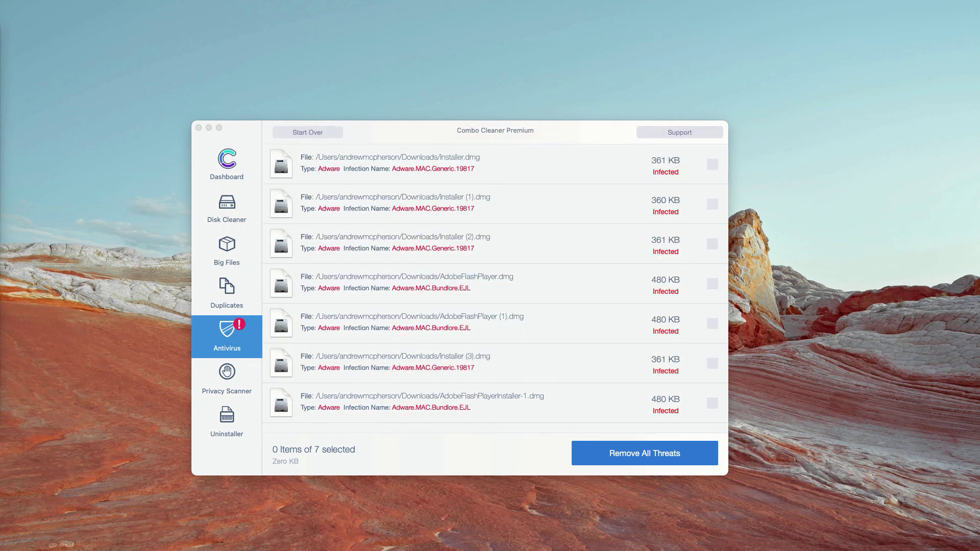
Reveal Installer (1).dmg in Downloads, trash it, and return to Combo Cleaner
{"action": "mouse_move", "coordinate": [490, 203]}
{"action": "left_click", "coordinate": [614, 195]}
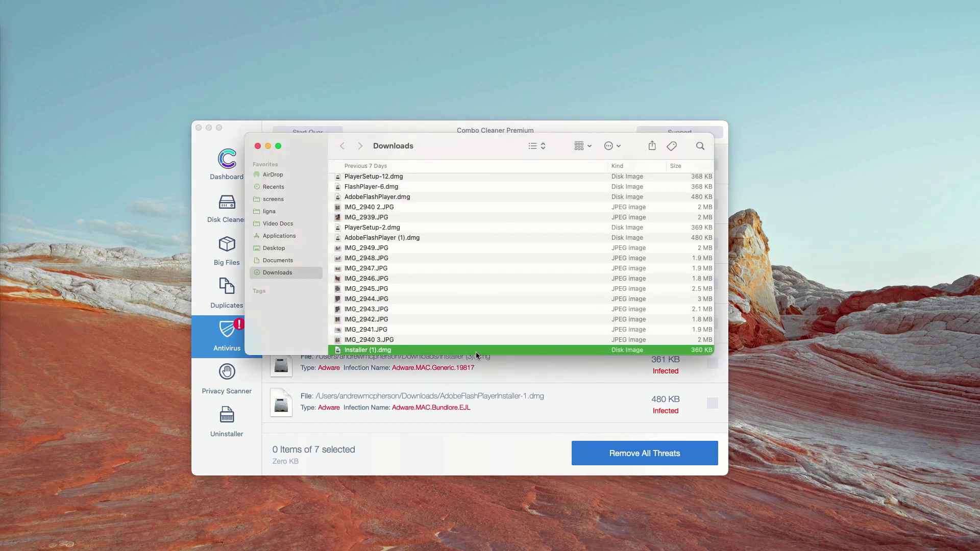
{"action": "right_click", "coordinate": [481, 350]}
{"action": "left_click", "coordinate": [510, 353]}
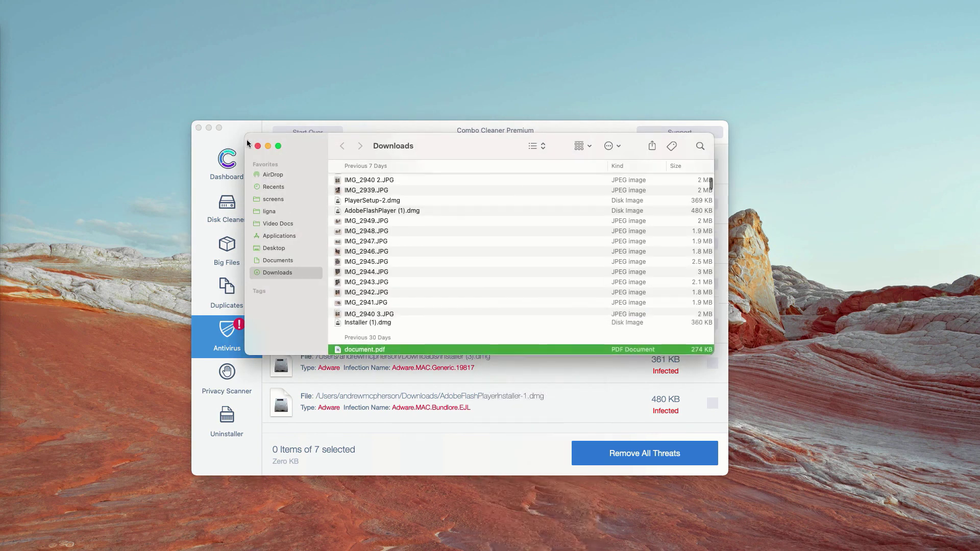
{"action": "left_click", "coordinate": [388, 128]}
{"action": "left_click", "coordinate": [407, 135]}
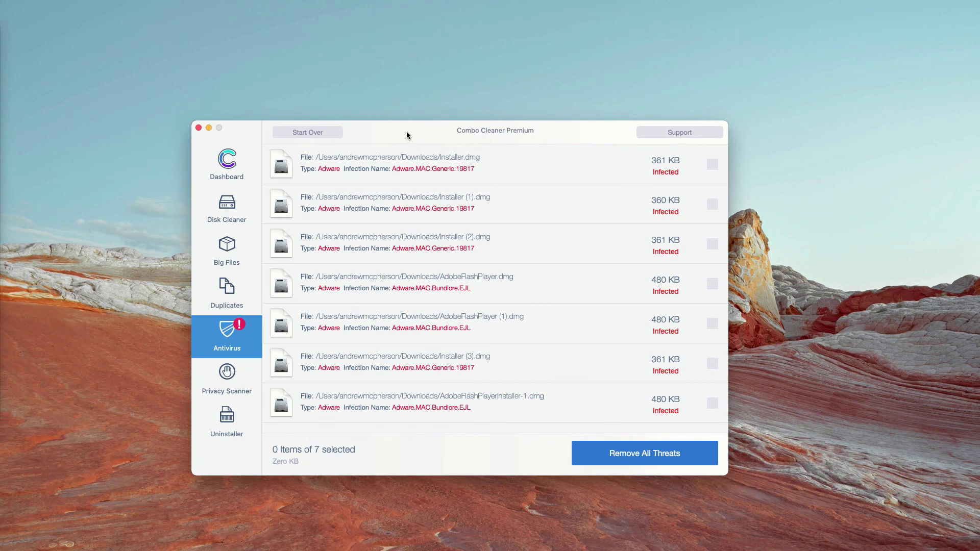